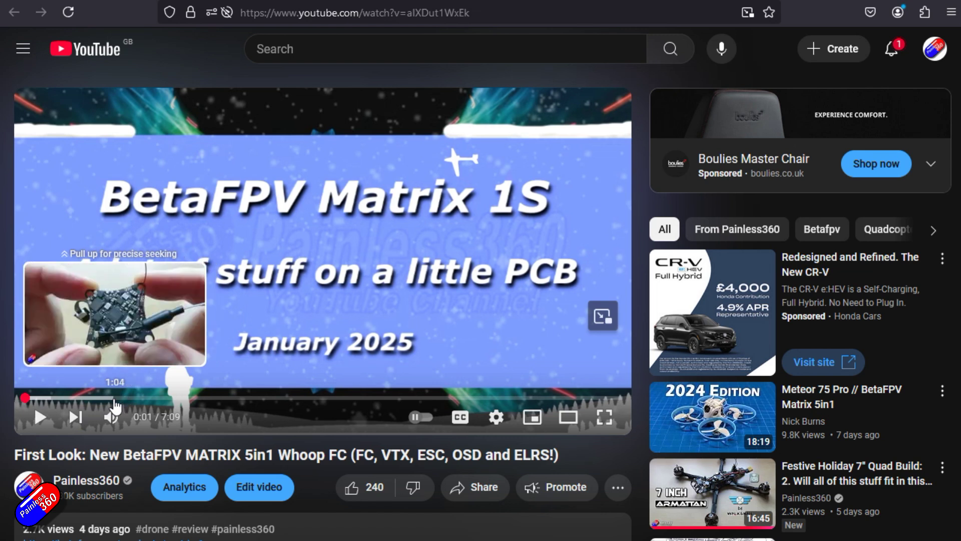
# Scrub the video to 6:22, where the 'To Enter' card asks viewers to like, comment and subscribe.
pyautogui.click(119, 406)
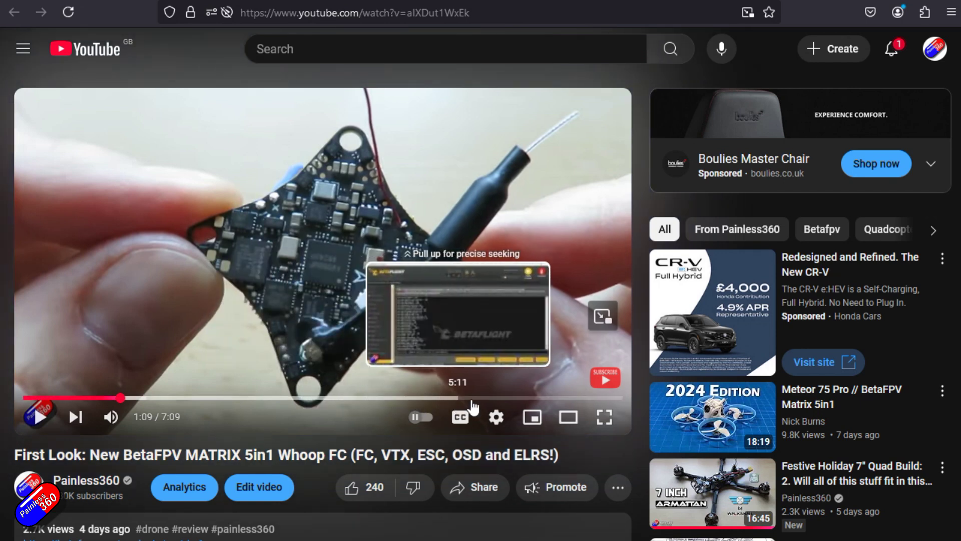
pyautogui.moveTo(562, 398); pyautogui.dragTo(557, 399)
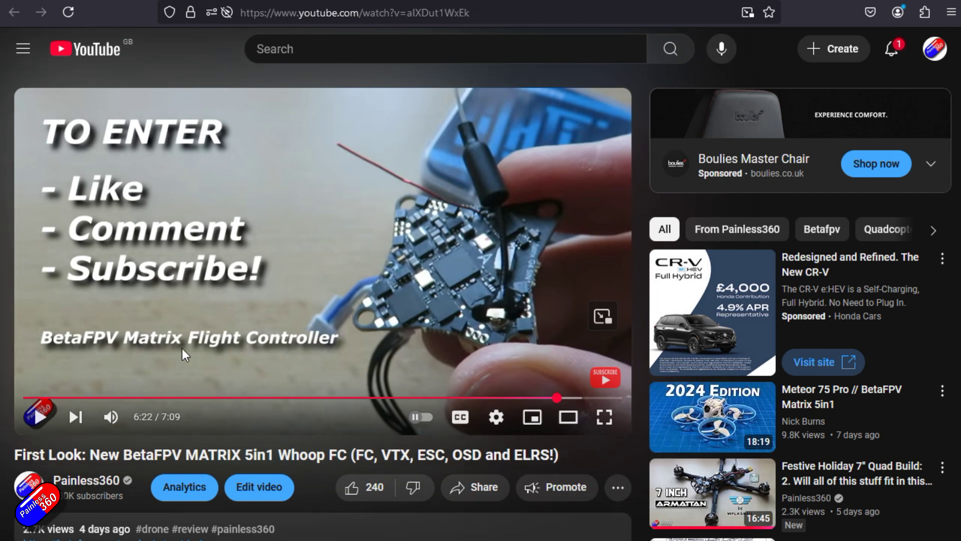
pyautogui.scroll(-1, 197, 367)
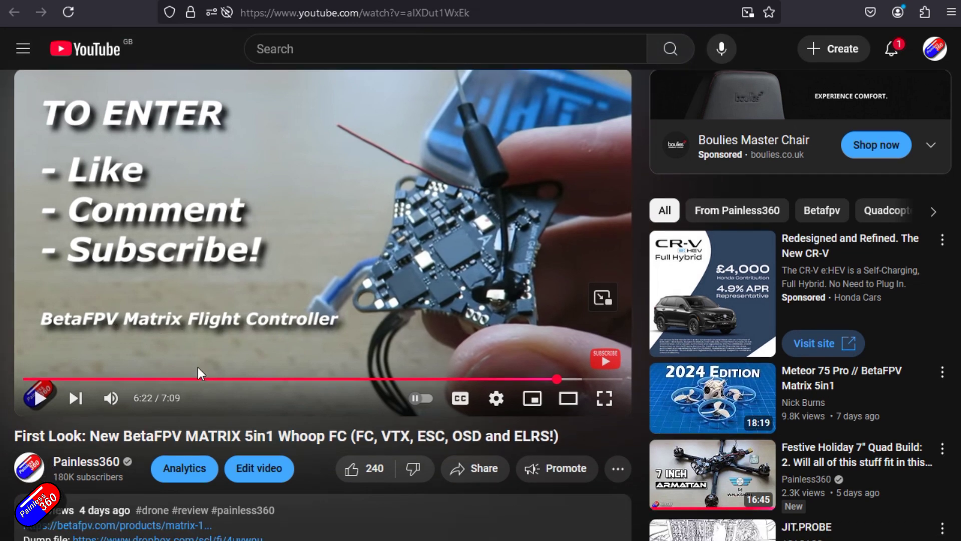
pyautogui.scroll(-5, 198, 368)
pyautogui.scroll(-2, 198, 367)
pyautogui.scroll(-3, 197, 364)
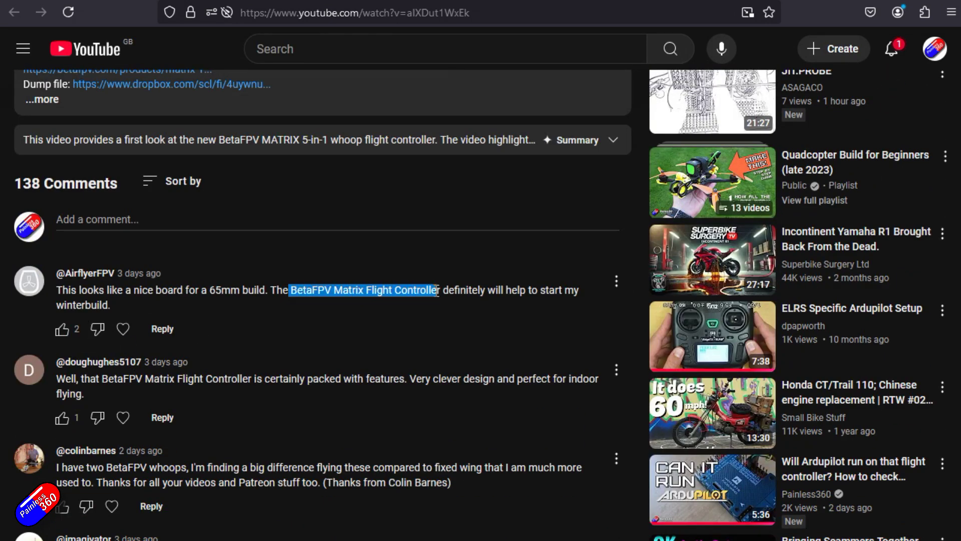
# Highlight 'BetaFPV Matrix Flight Controller' in a viewer's comment, then select the video's URL.
pyautogui.moveTo(103, 379); pyautogui.dragTo(253, 379)
pyautogui.scroll(2, 78, 257)
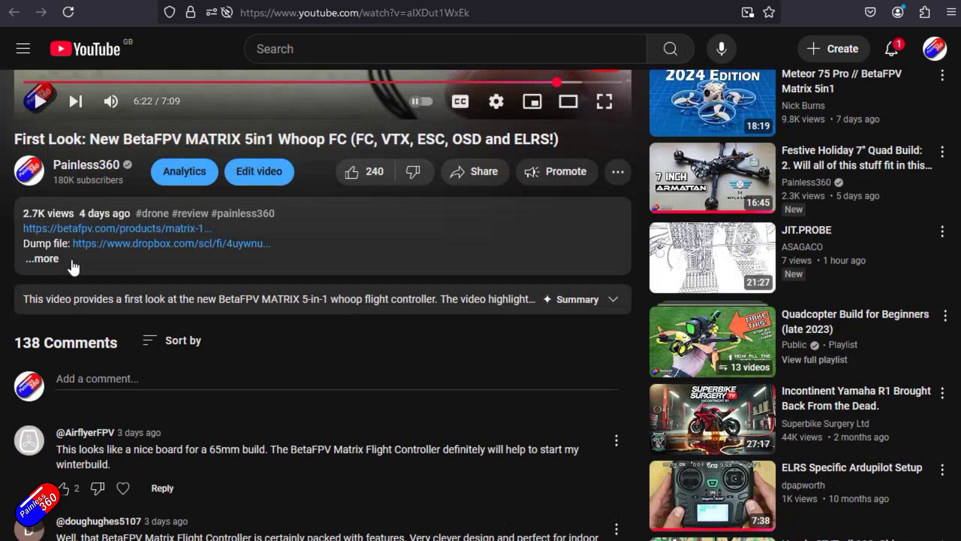
pyautogui.scroll(4, 232, 279)
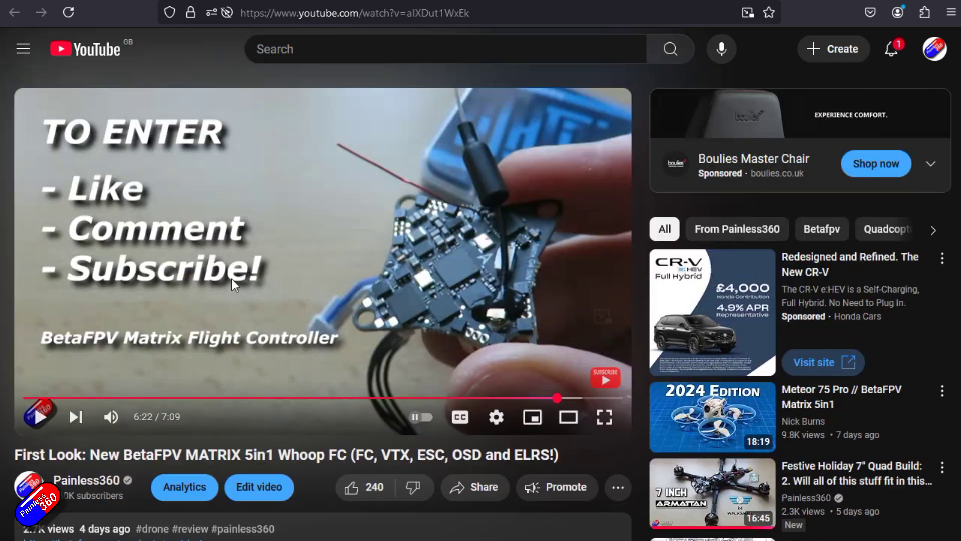
pyautogui.click(289, 20)
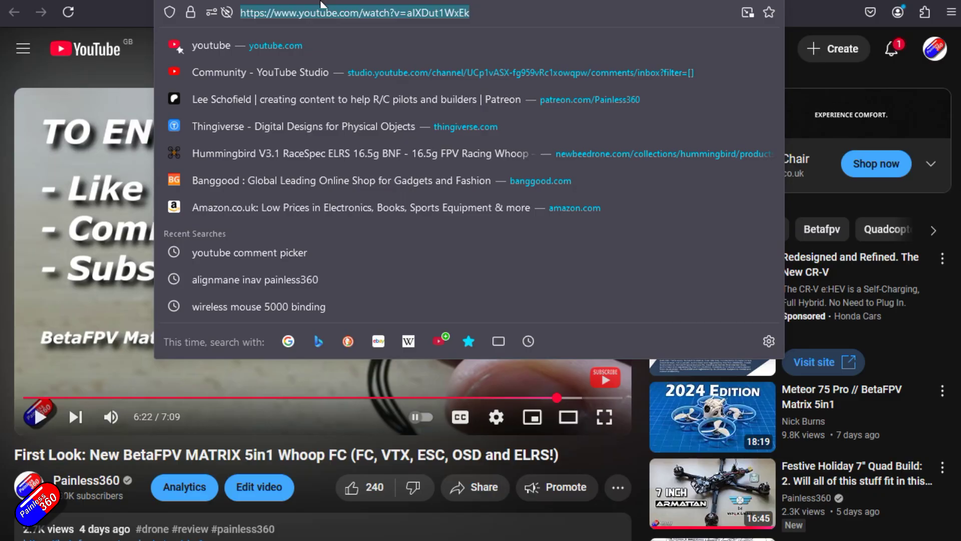
# Find pickawinner.co's YouTube comment picker and fetch comments for the pasted video link.
pyautogui.click(331, 252)
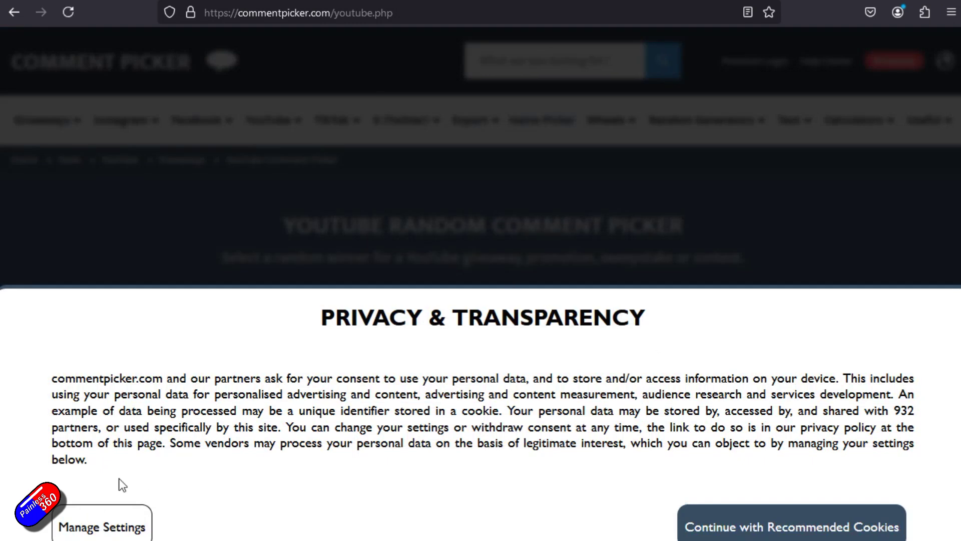
pyautogui.hotkey('alt', 'Left')
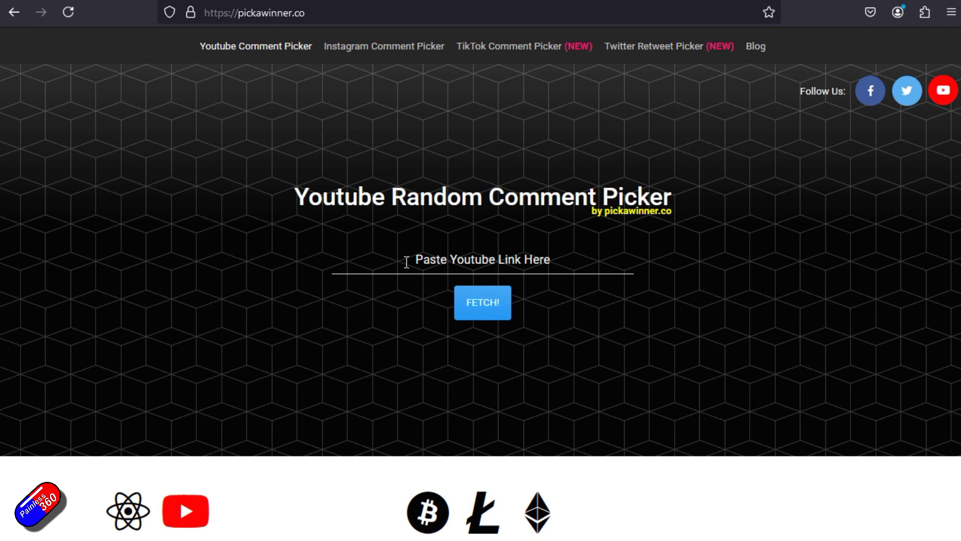
pyautogui.click(407, 262)
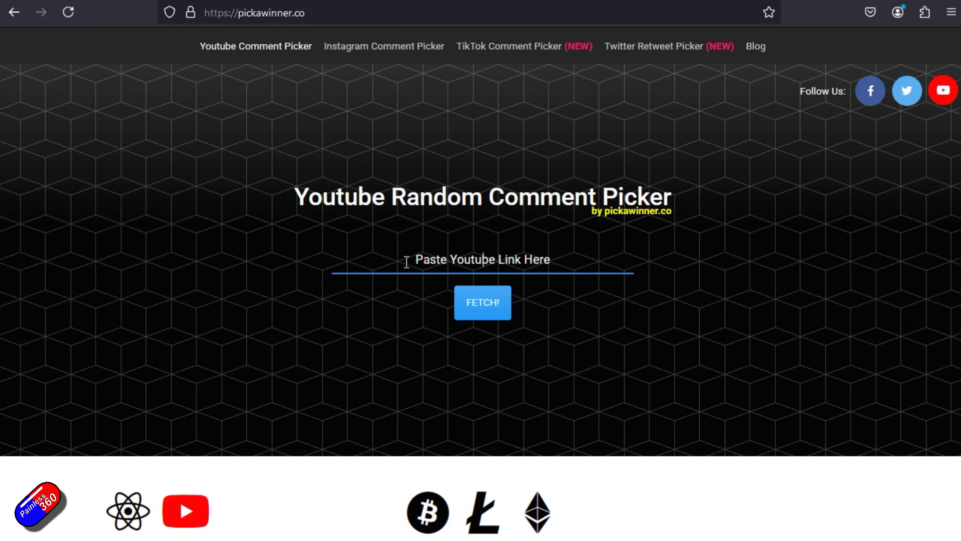
pyautogui.click(483, 315)
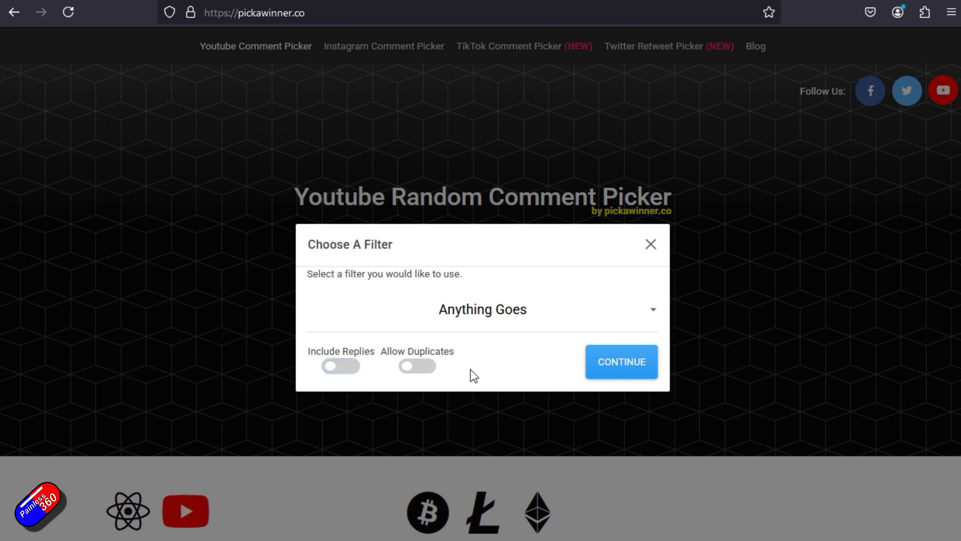
# Apply a Keyword Filter of 'BetaFPV Matrix Flight Controller' and load the 109 matching comments.
pyautogui.click(600, 329)
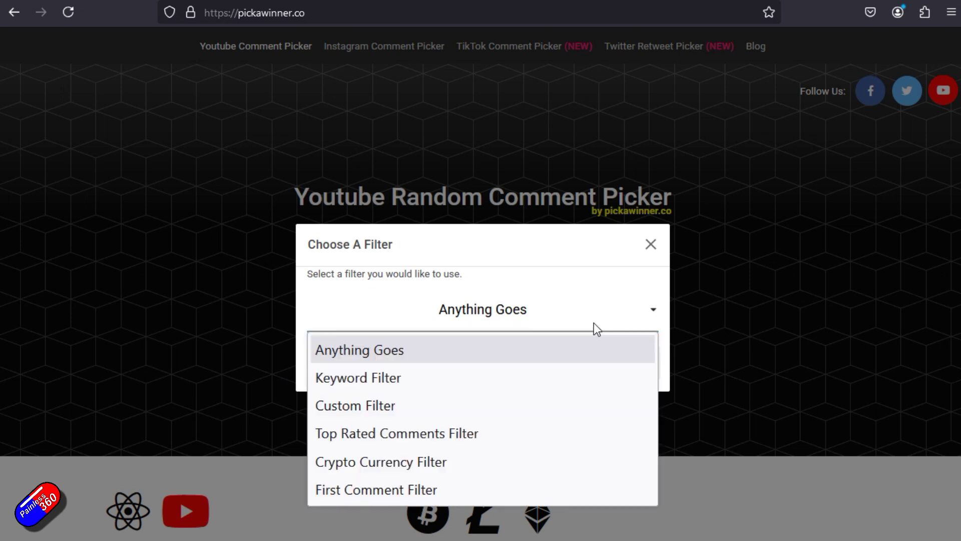
pyautogui.click(439, 375)
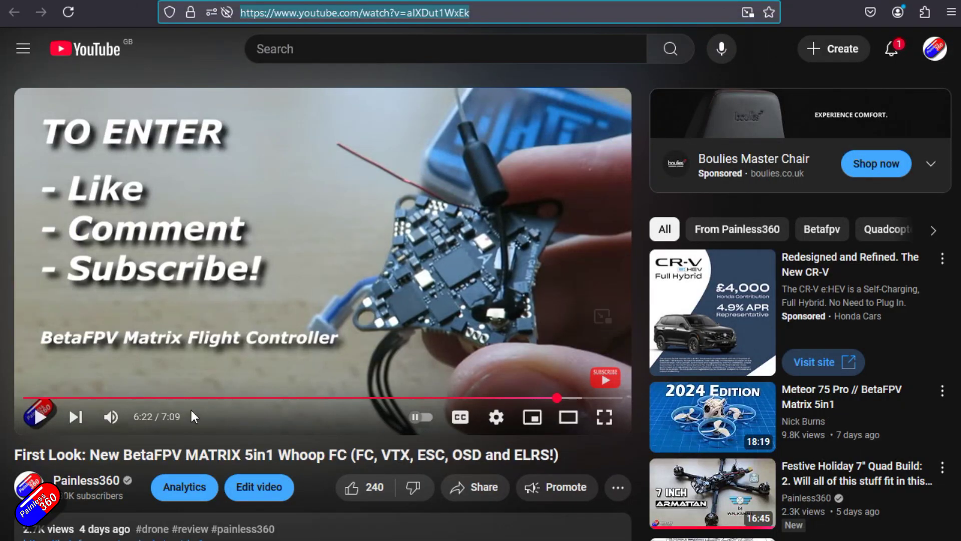
pyautogui.scroll(-3, 191, 415)
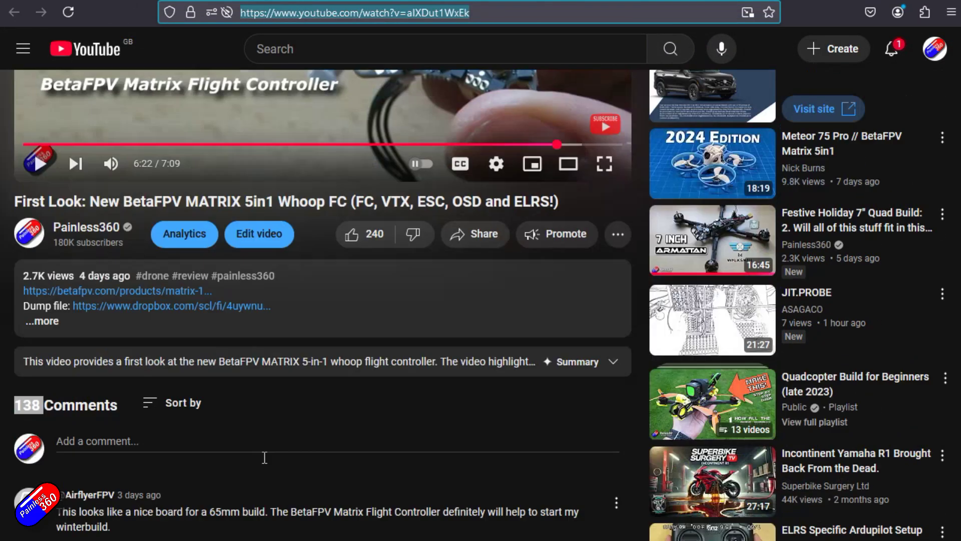
pyautogui.scroll(-1, 225, 429)
pyautogui.moveTo(292, 439); pyautogui.dragTo(420, 441)
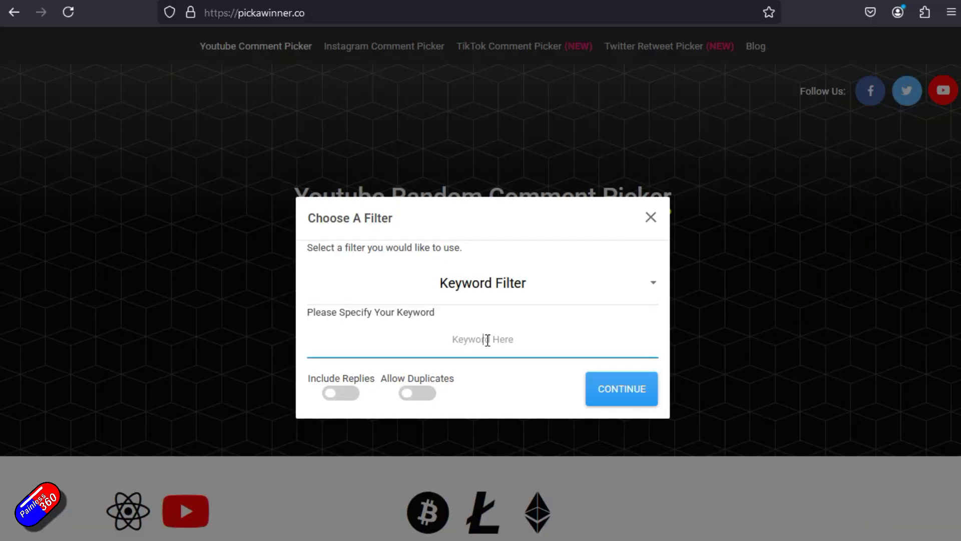
pyautogui.click(618, 394)
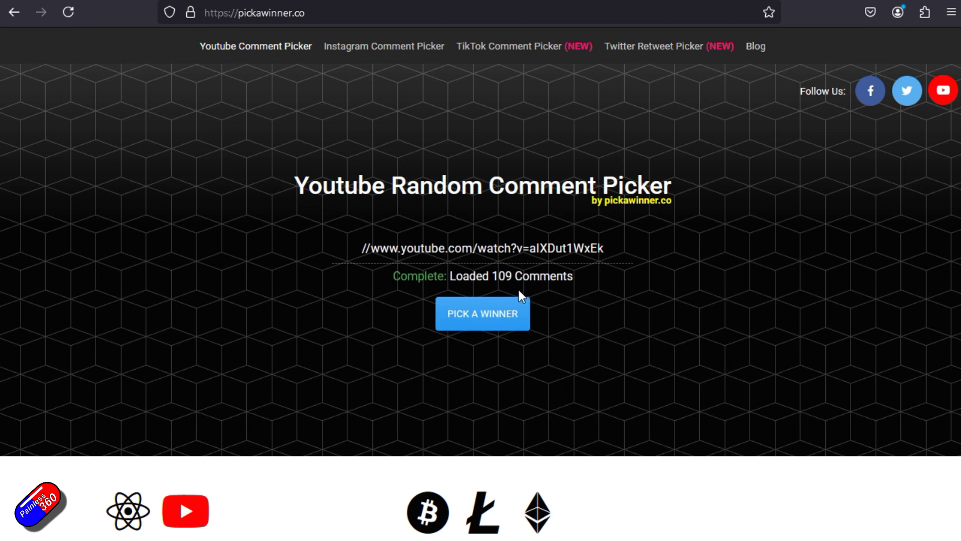
# Pick a random winner, then clear the text highlight in the 'And The Winner Is...' popup.
pyautogui.click(492, 314)
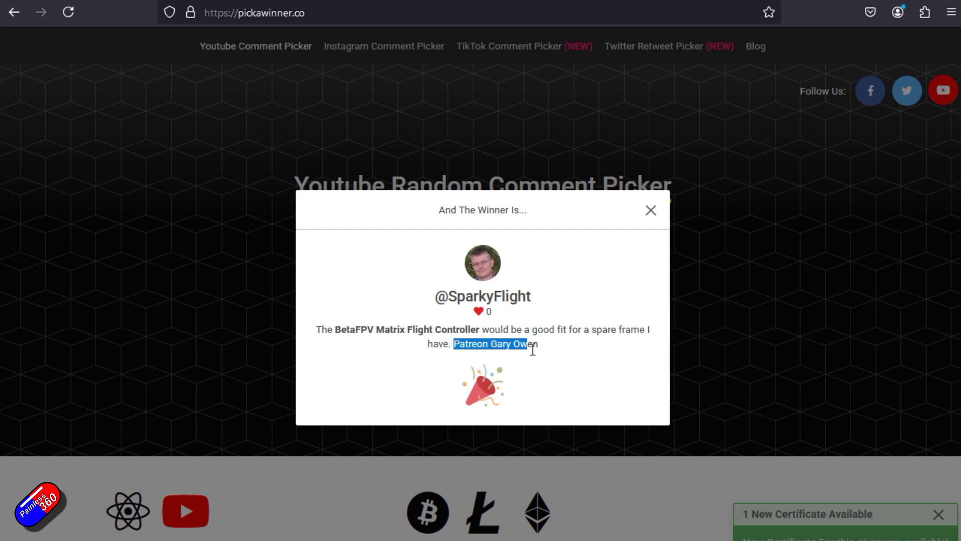
pyautogui.click(638, 372)
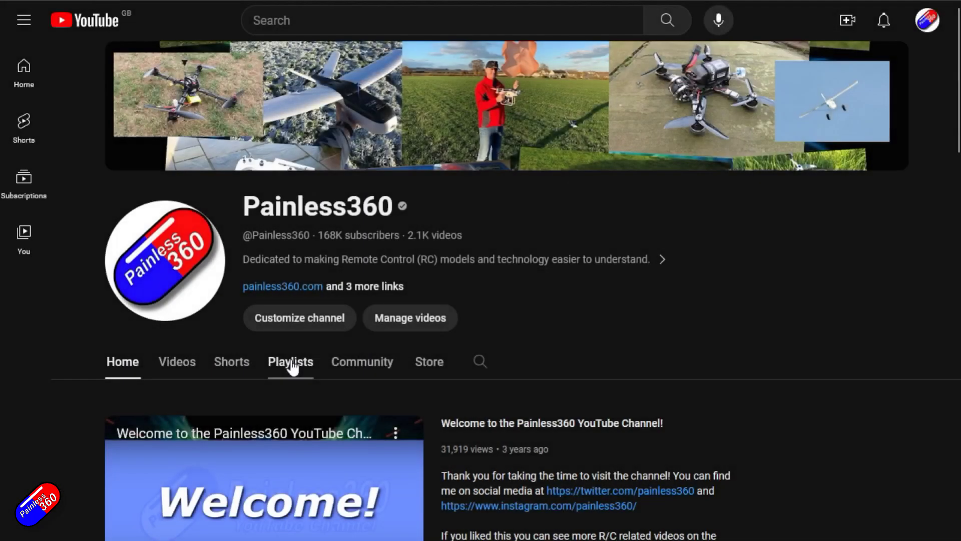
# Show the Painless360 channel's Playlists tab with its created playlists.
pyautogui.click(292, 367)
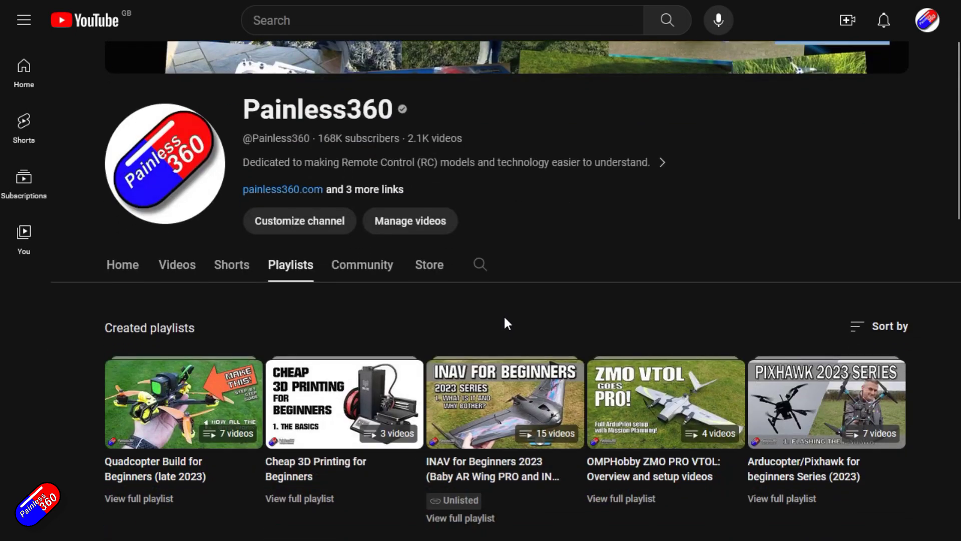